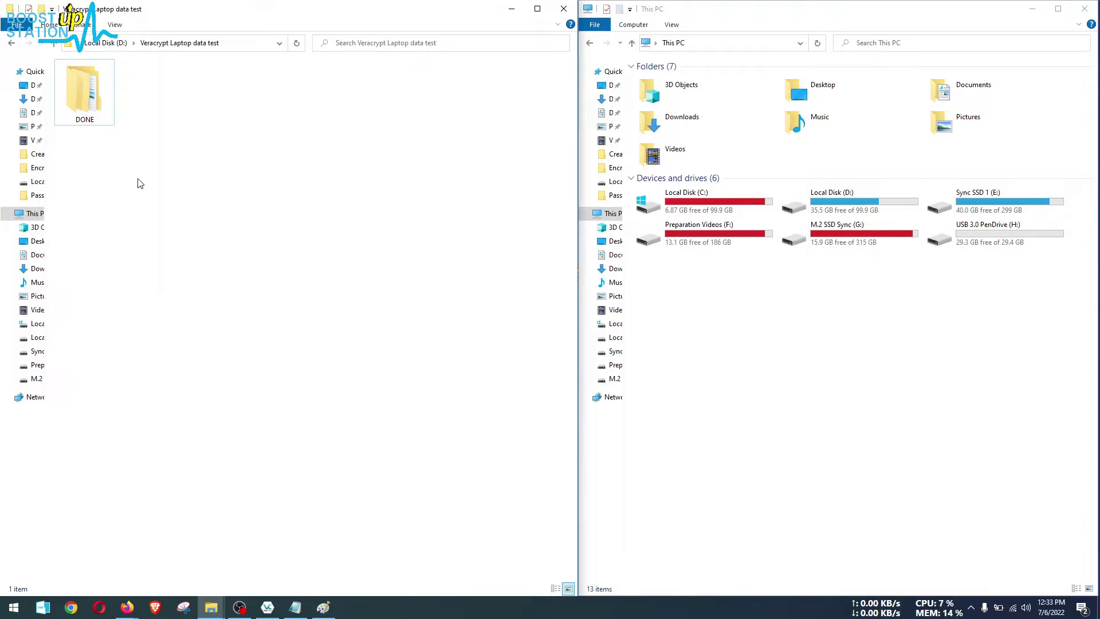
Arrange the Explorer windows and open the empty USB 3.0 PenDrive (H:) in the right one
drag(92, 101, 229, 211)
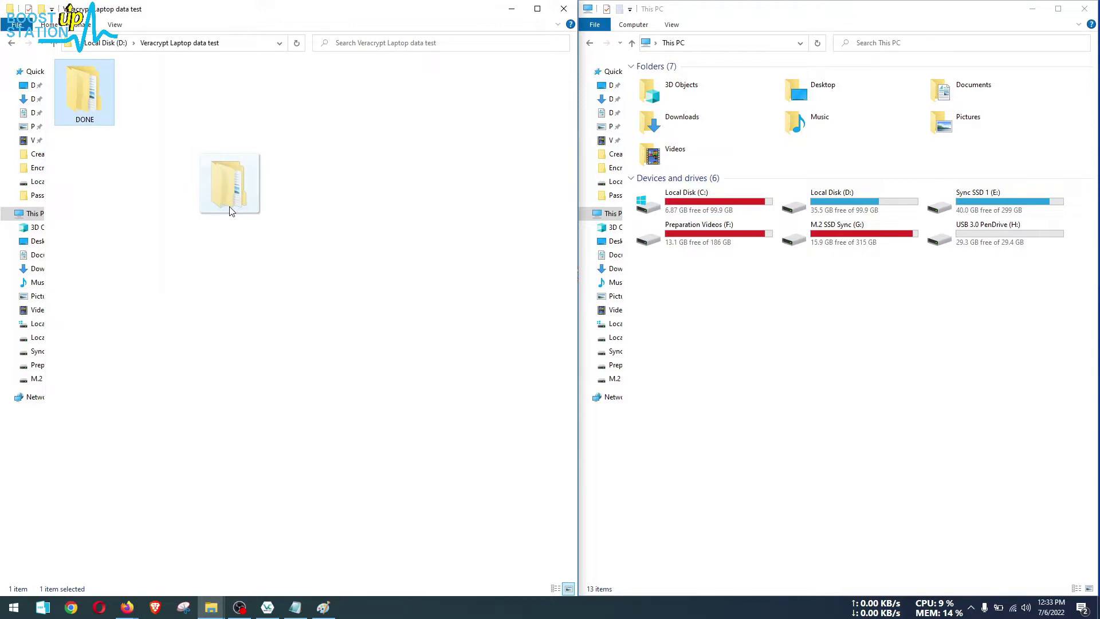
drag(231, 211, 231, 208)
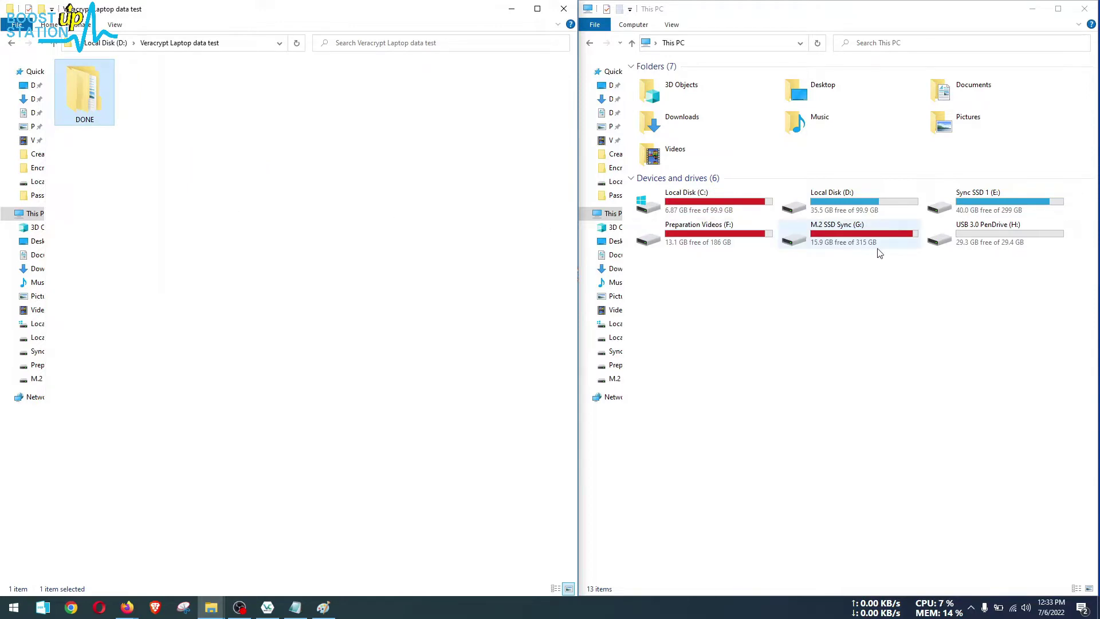
double_click(929, 247)
drag(719, 129, 877, 58)
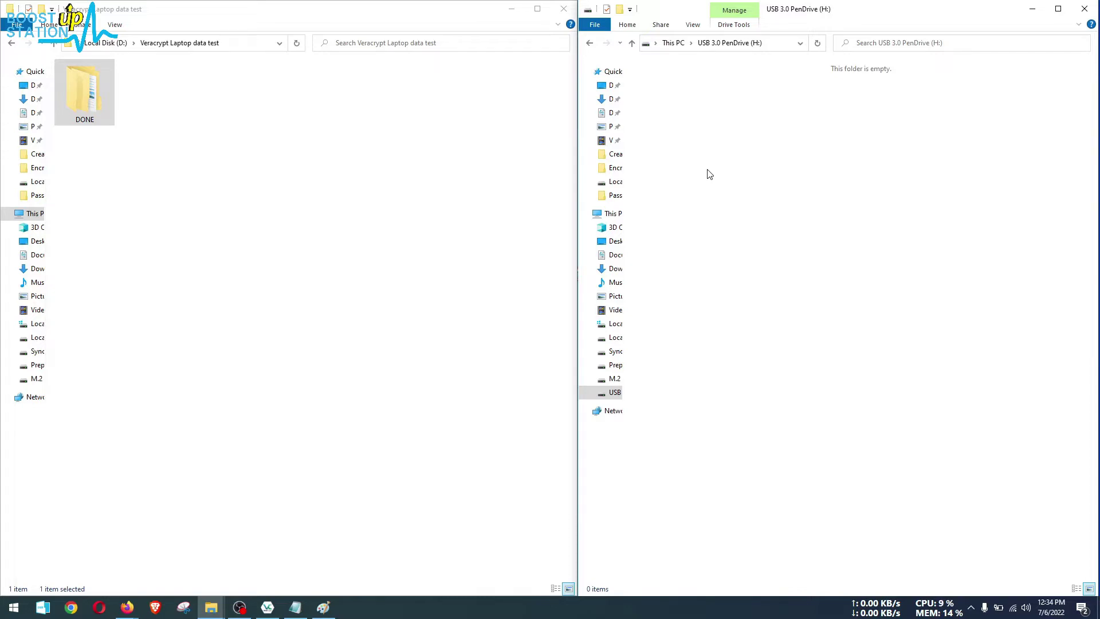
Copy DONE onto USB 3.0 PenDrive (H:) and snip the progress dialog's write speed into Paint
drag(84, 91, 760, 168)
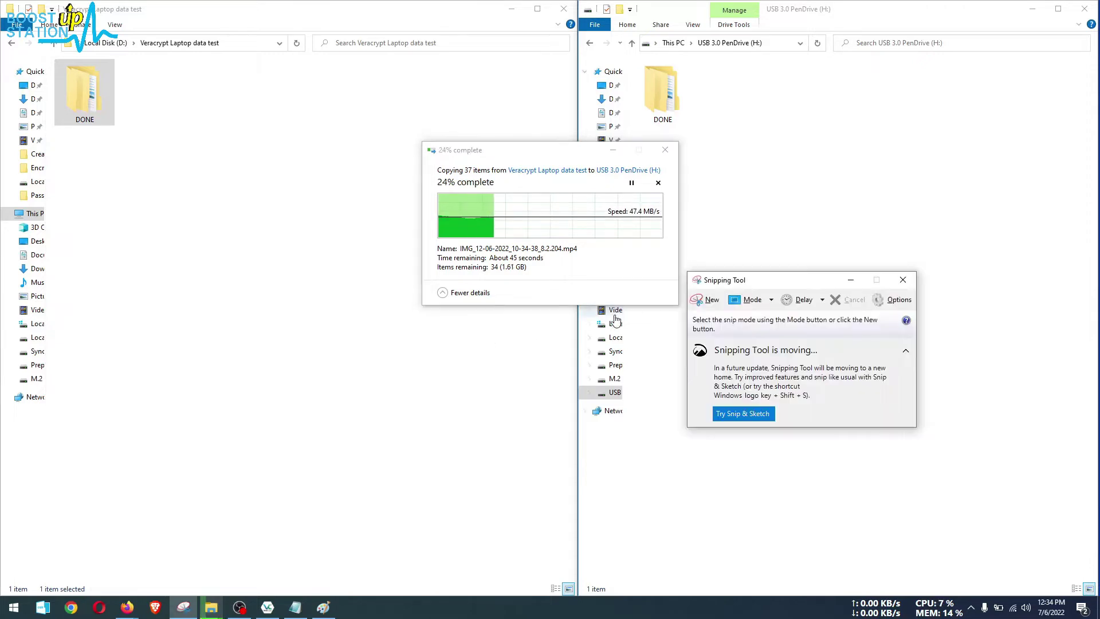
click(702, 305)
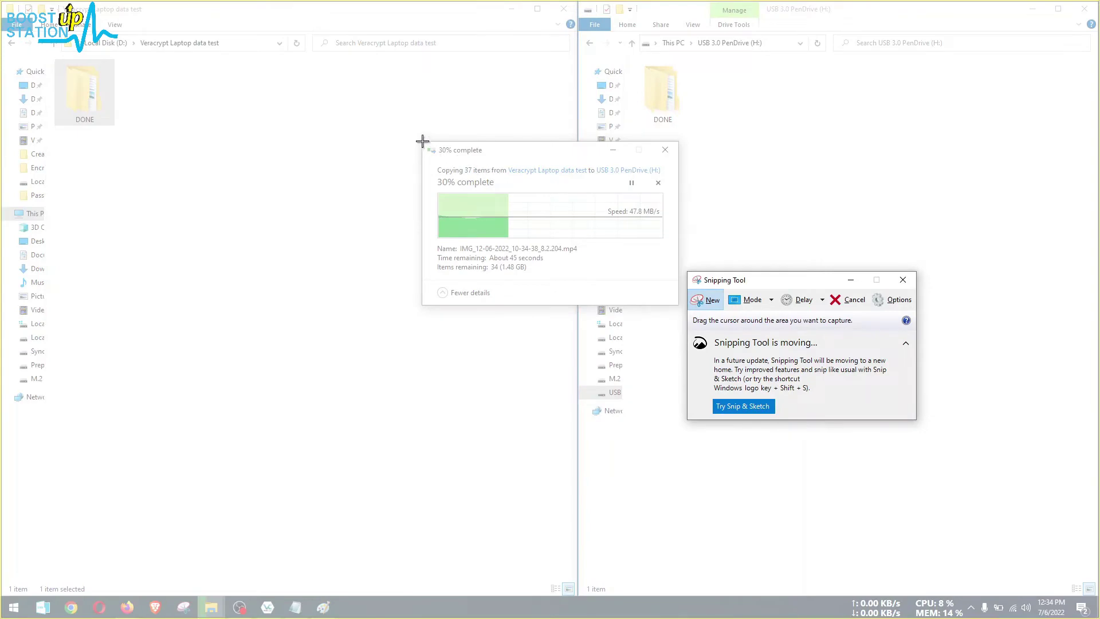
mouse_move(421, 141)
mouse_down()
mouse_move(631, 211)
mouse_move(675, 275)
mouse_move(680, 304)
mouse_up()
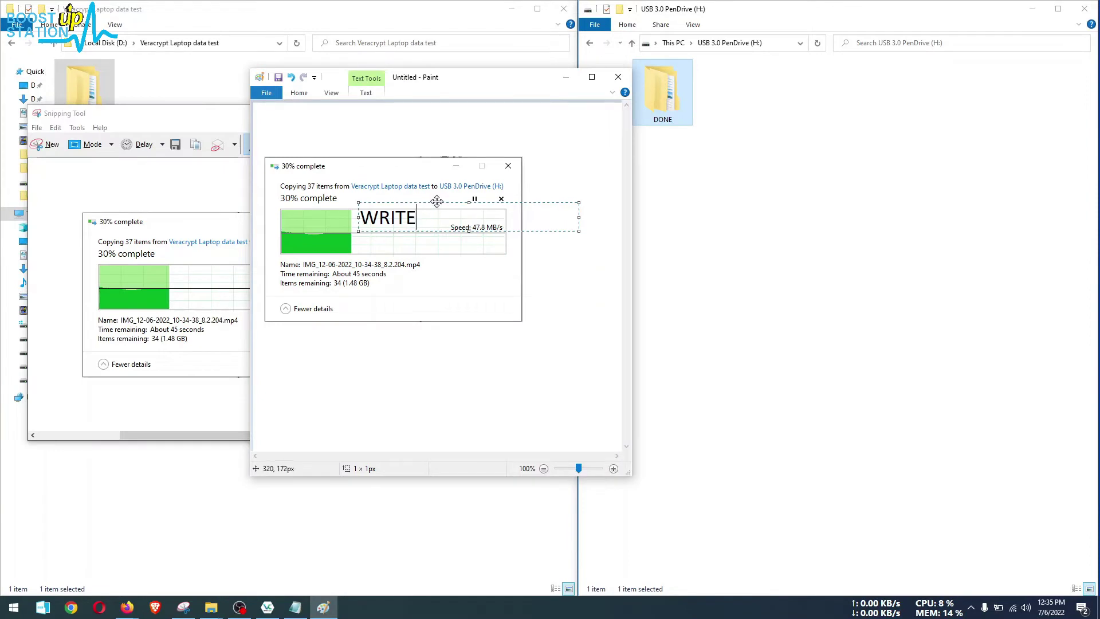
drag(437, 203, 435, 206)
click(566, 76)
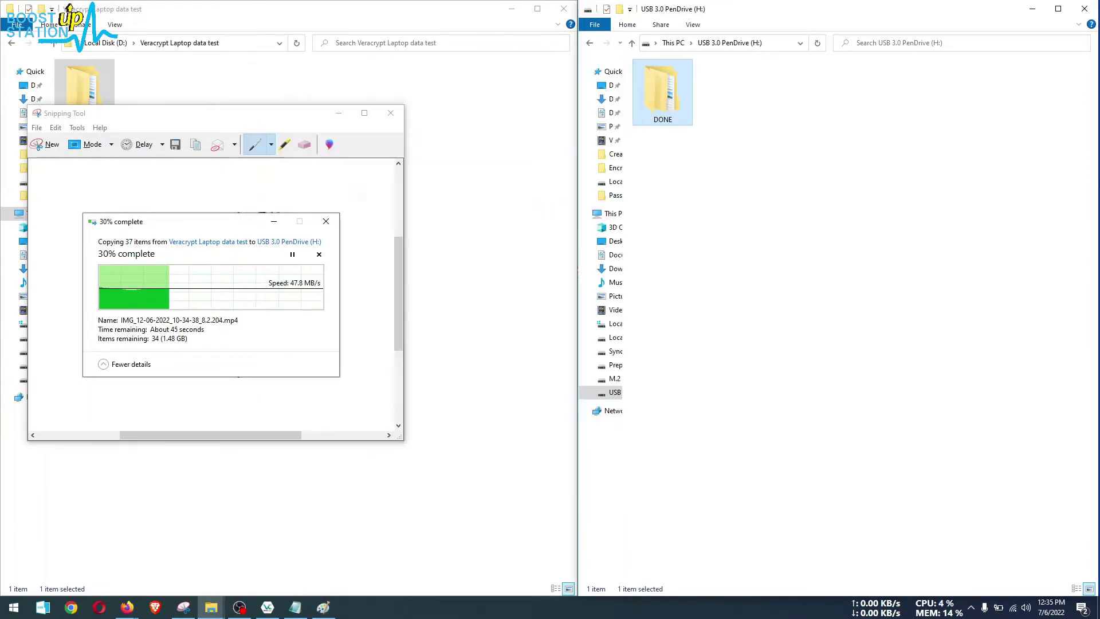
Create a 'New folder' in Veracrypt Laptop data test and open it
click(337, 114)
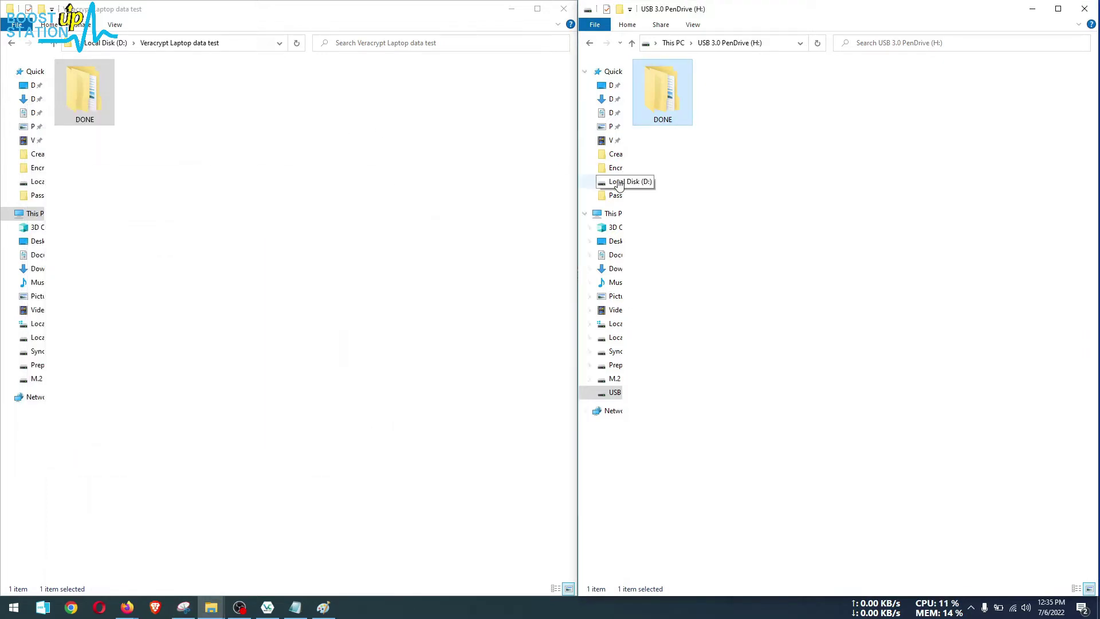
click(687, 202)
click(140, 206)
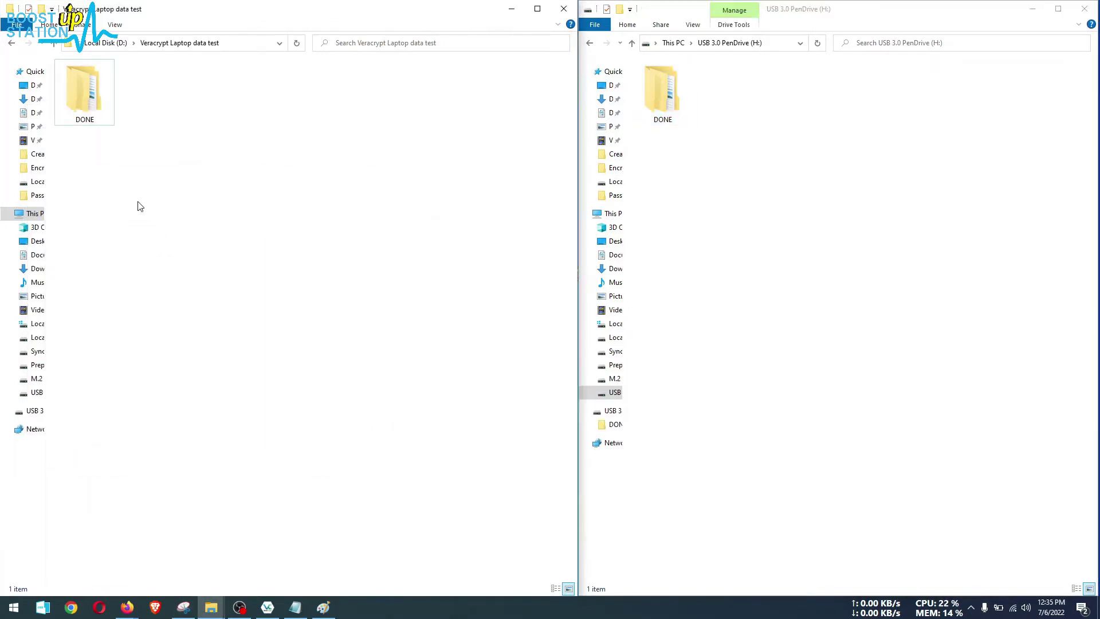
click(42, 9)
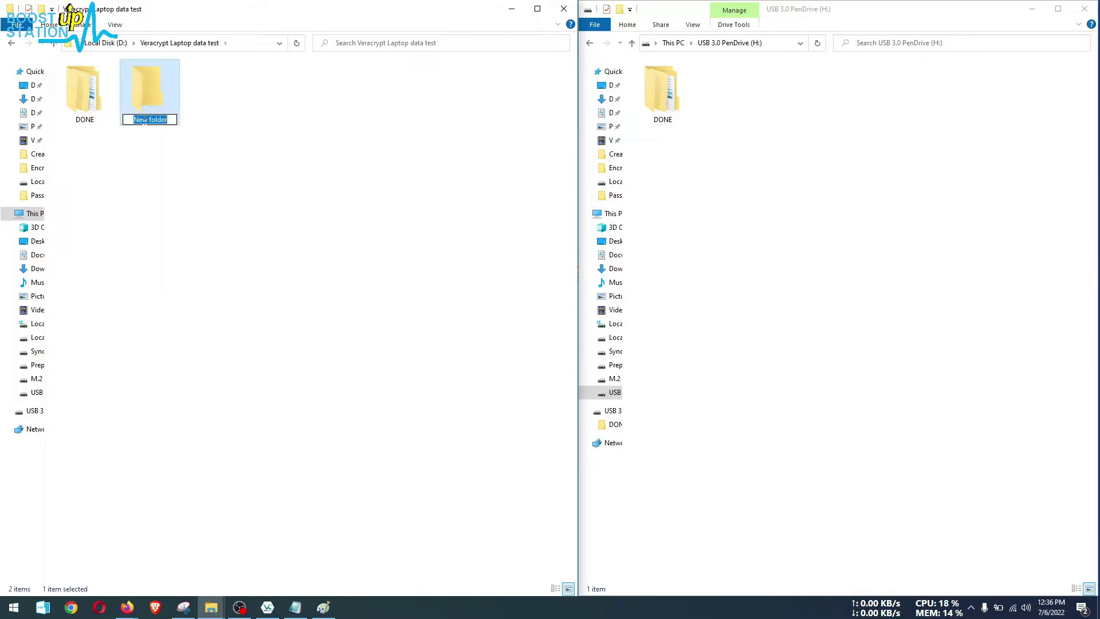
click(148, 117)
double_click(149, 117)
Copy DONE from the USB drive into New folder and snip the read-speed progress dialog
drag(187, 172, 335, 49)
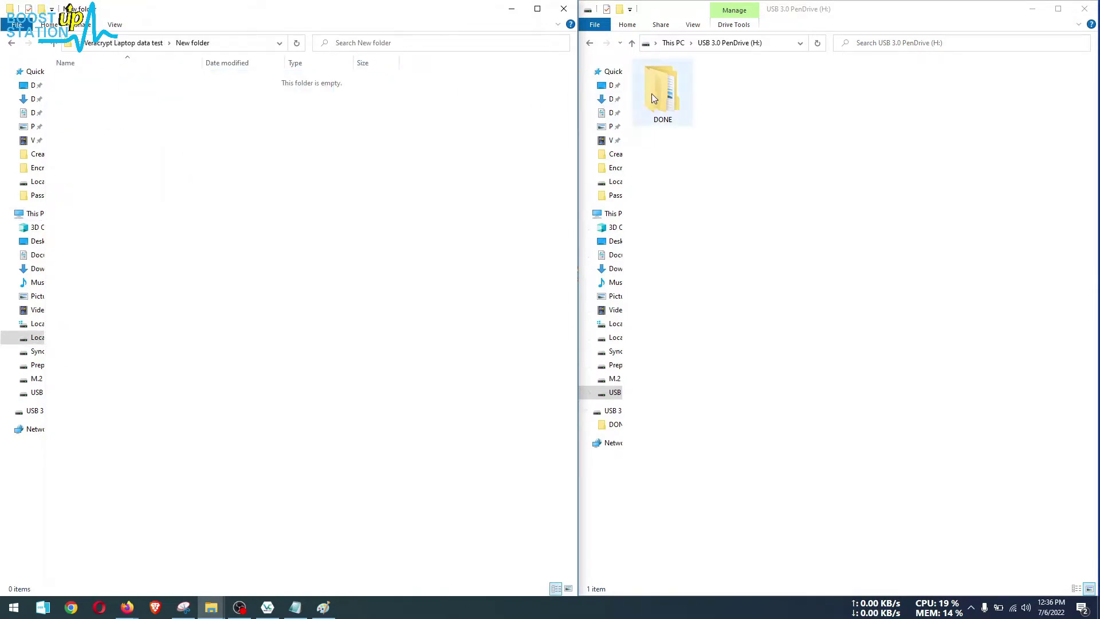
drag(651, 94, 352, 231)
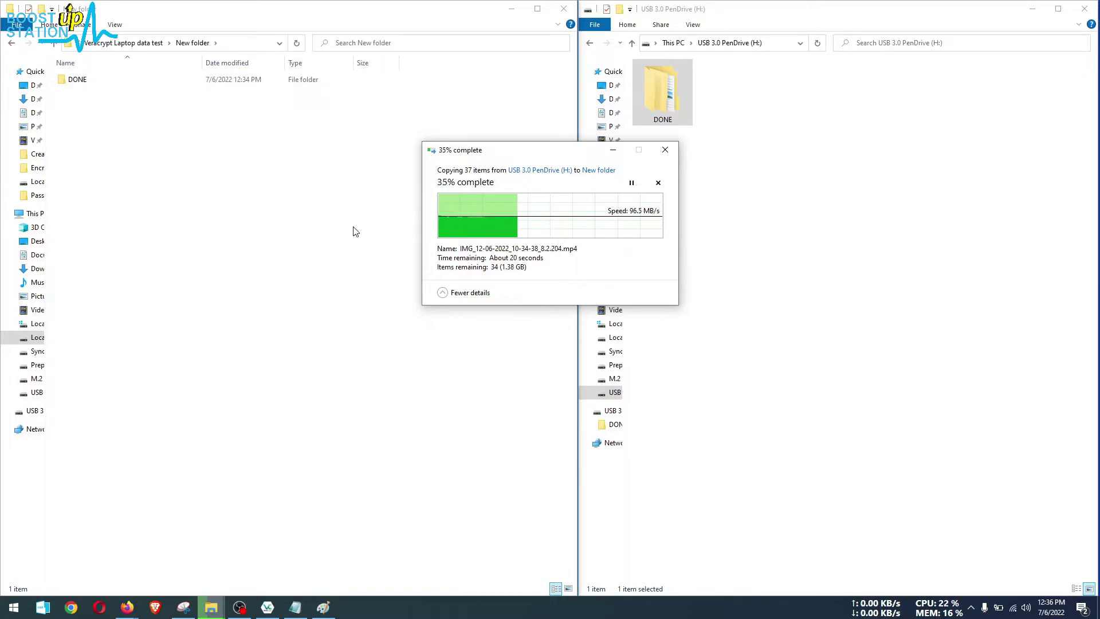
click(183, 608)
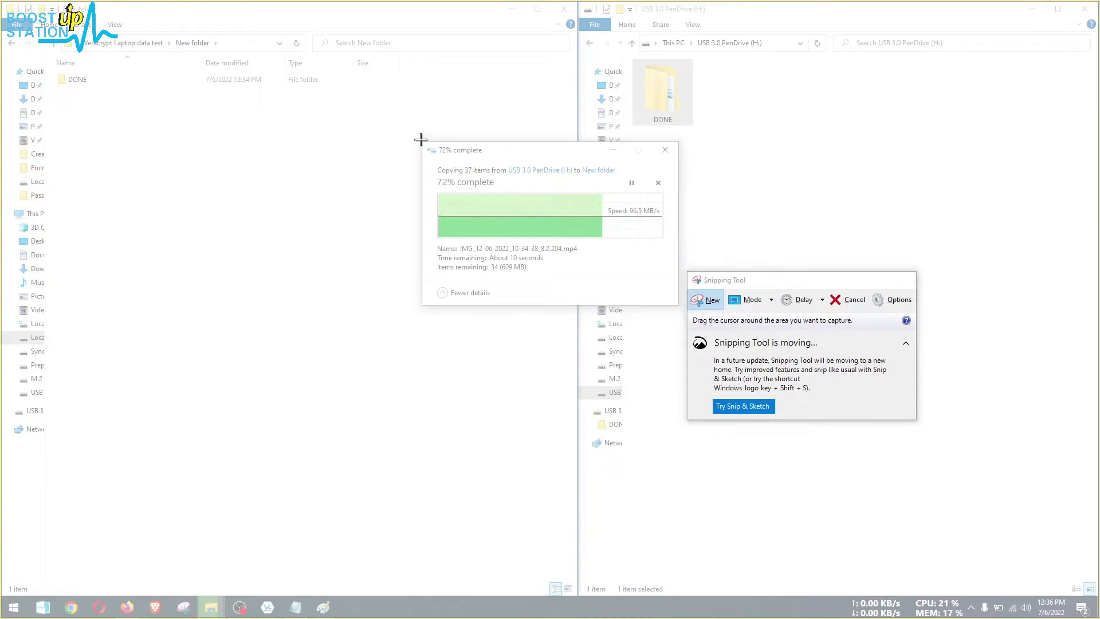
drag(422, 140, 683, 305)
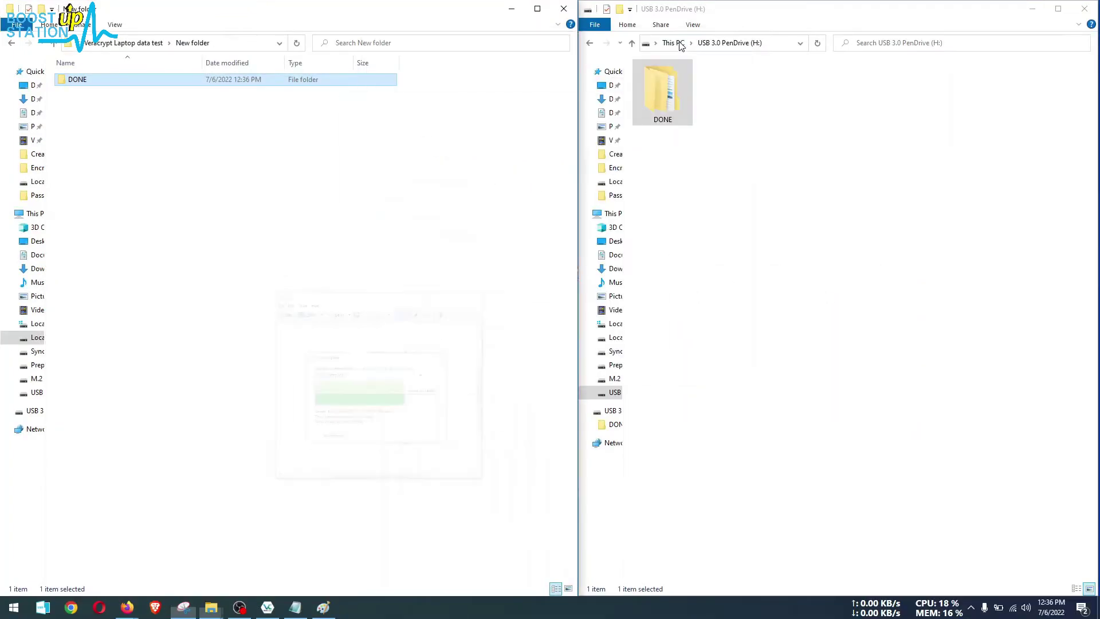
Label the second snip READ, add the 'WITHOUT Veracrypt' heading, and widen the Paint window
click(323, 605)
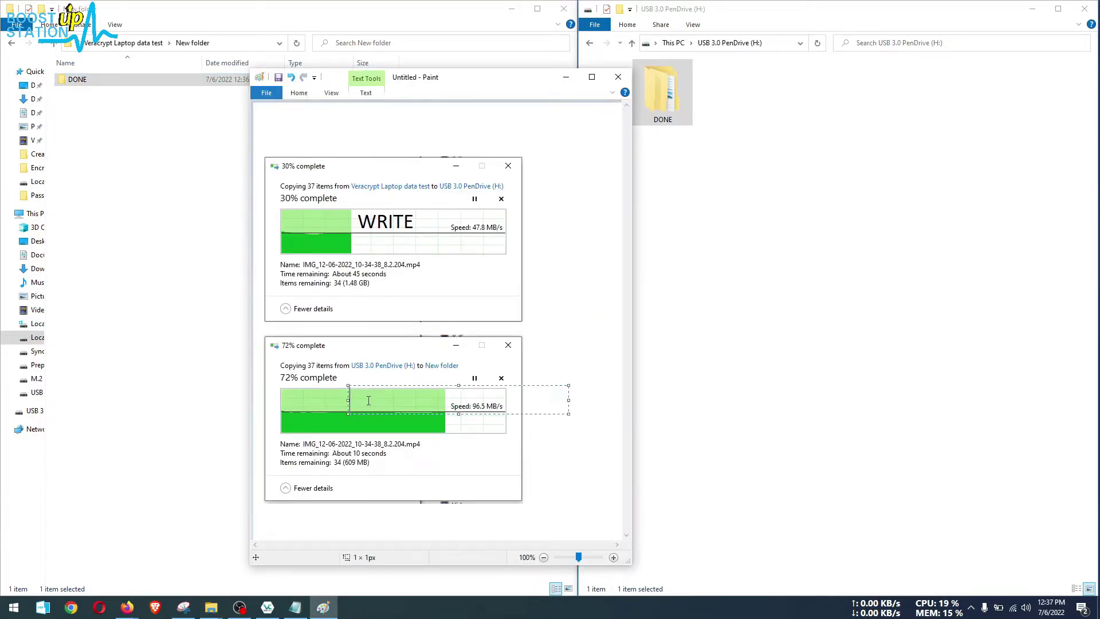
text(READ)
click(568, 401)
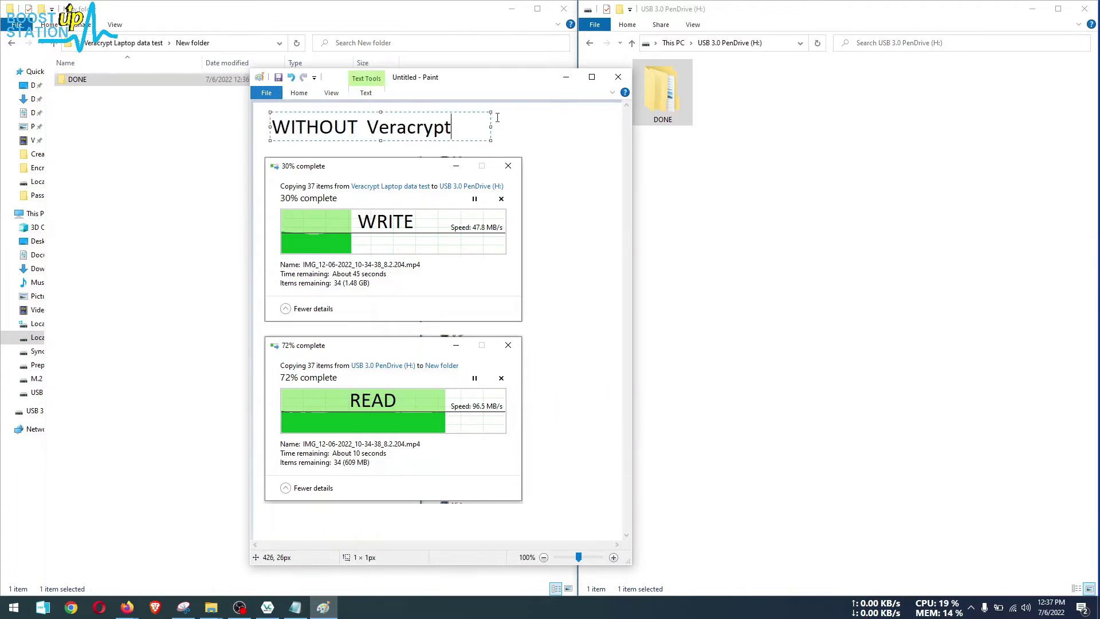
drag(490, 127, 462, 127)
click(475, 142)
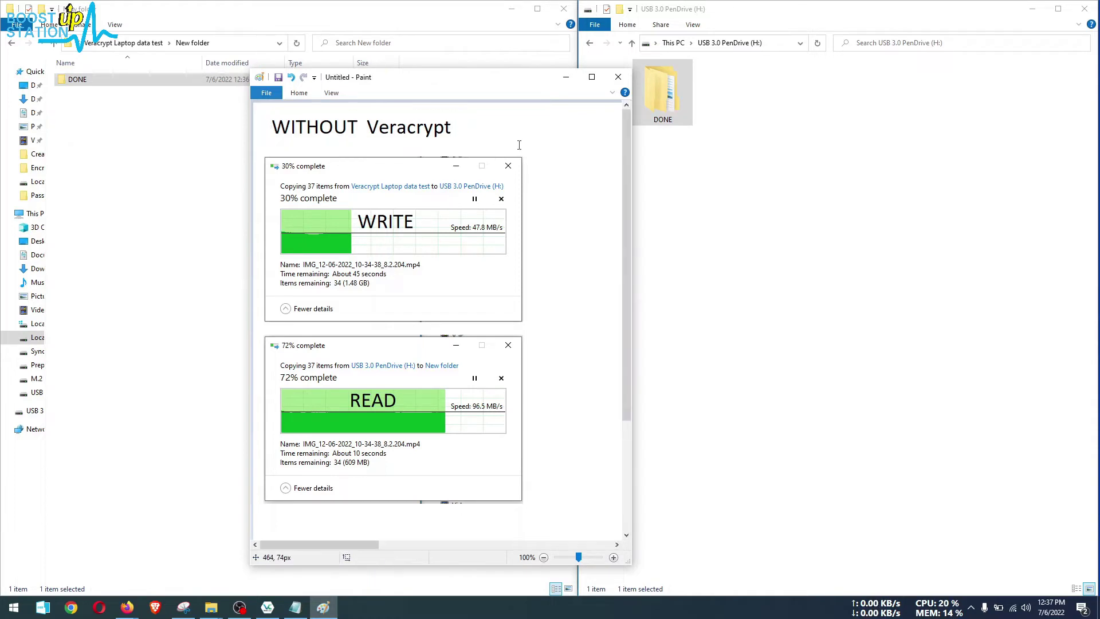
drag(632, 231, 820, 230)
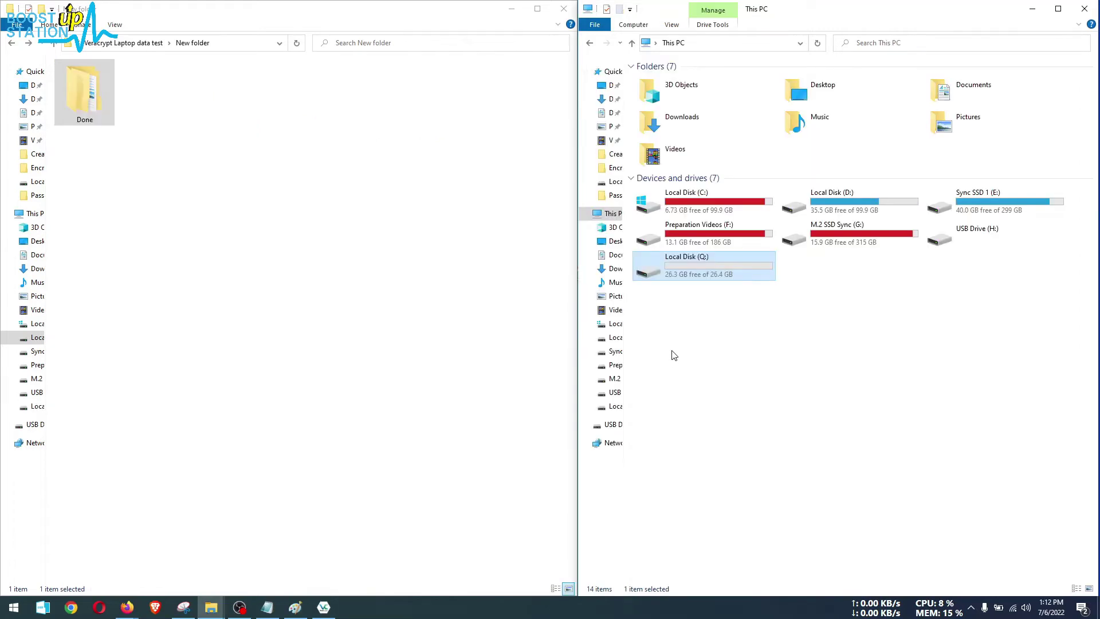
Select Local Disk (Q:), check its hidden AES volume in VeraCrypt, then minimize VeraCrypt
click(673, 356)
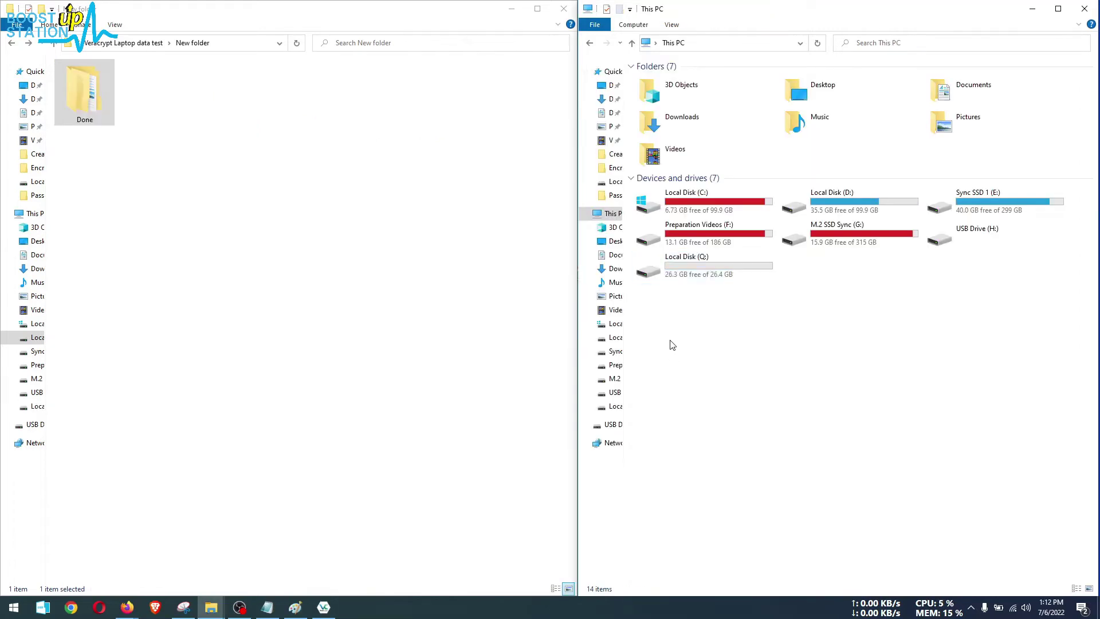
drag(677, 339, 722, 266)
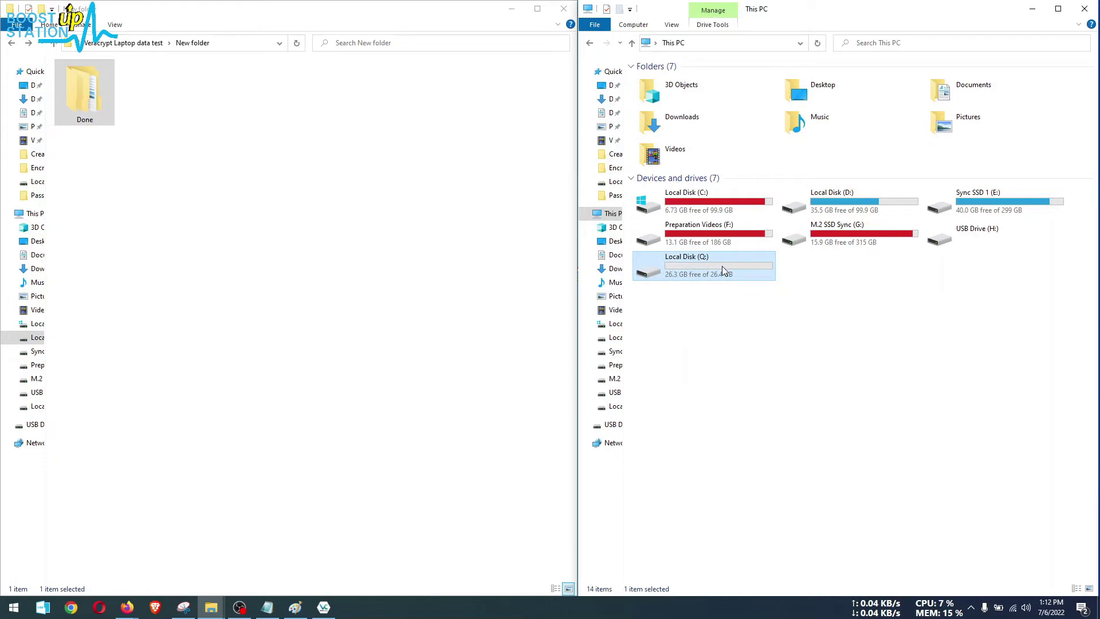
click(324, 608)
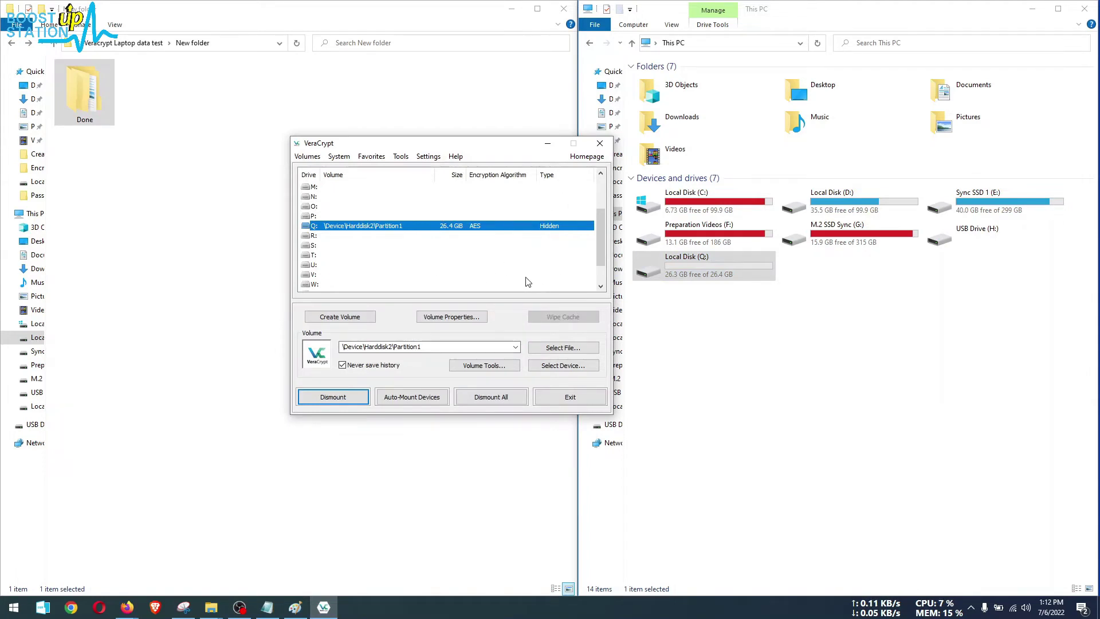
click(548, 144)
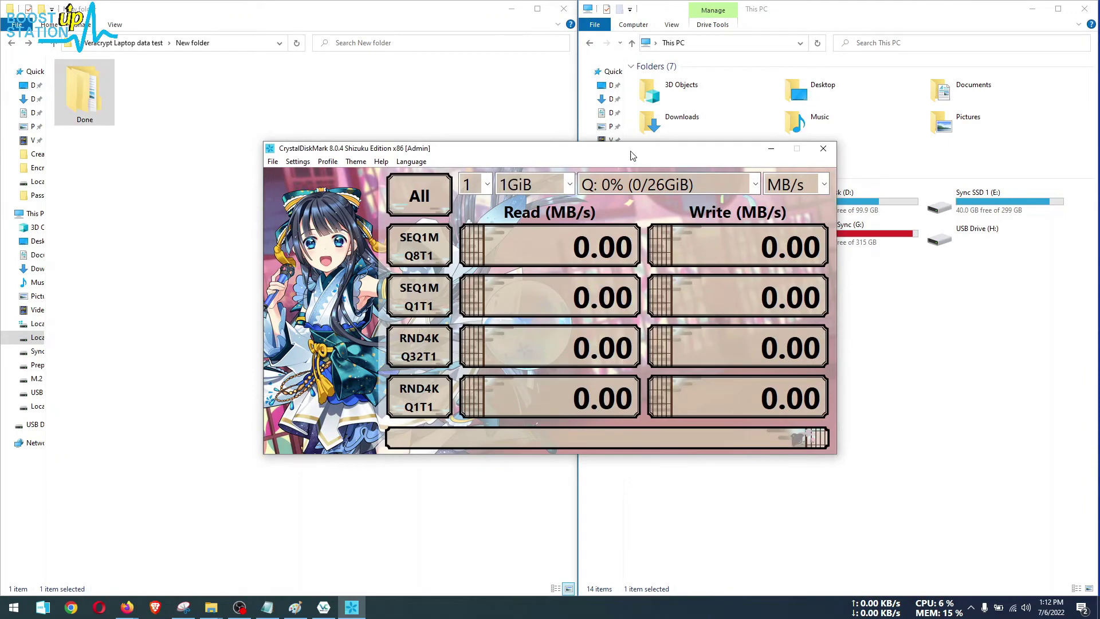
Move CrystalDiskMark left, keep drive Q: and MB/s units, and start SEQ1M Q8T1
drag(632, 155, 396, 158)
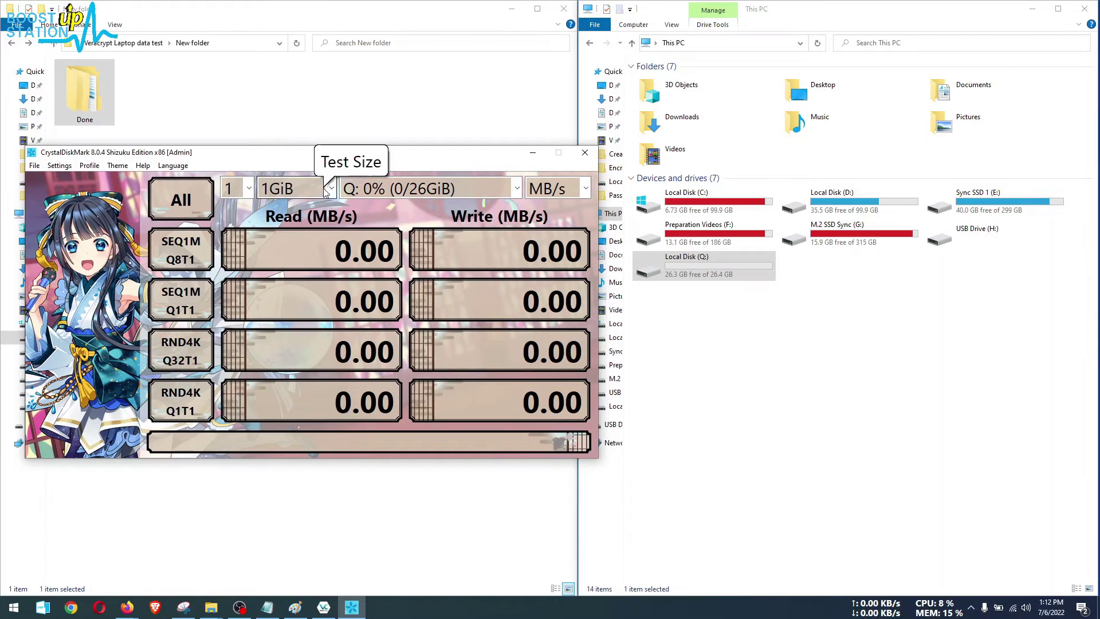
click(416, 192)
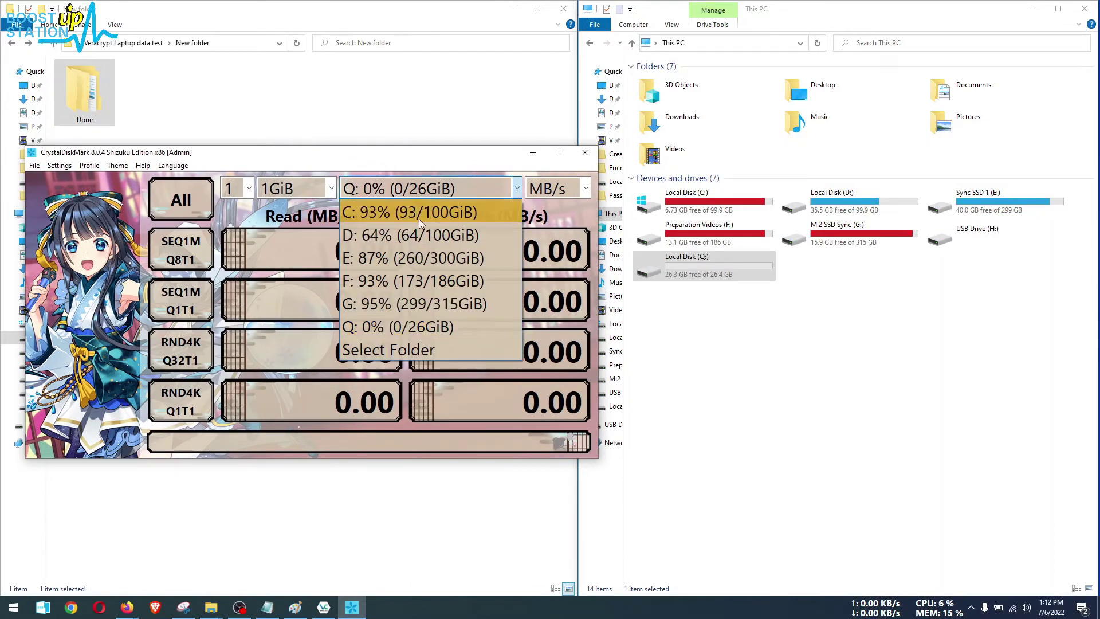
click(417, 326)
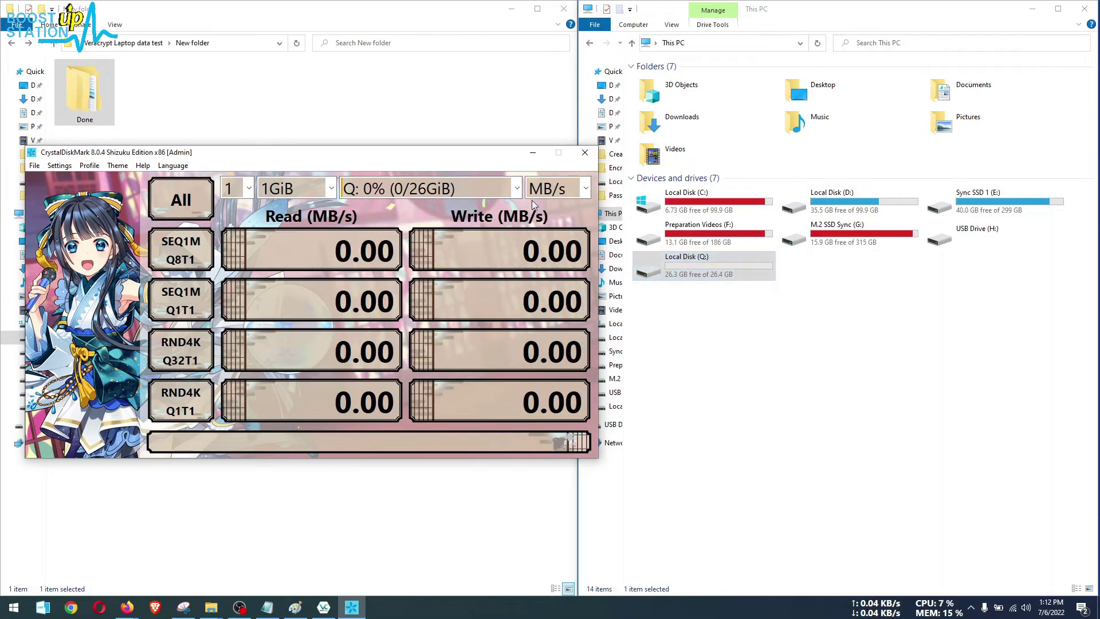
click(560, 189)
click(563, 193)
click(186, 251)
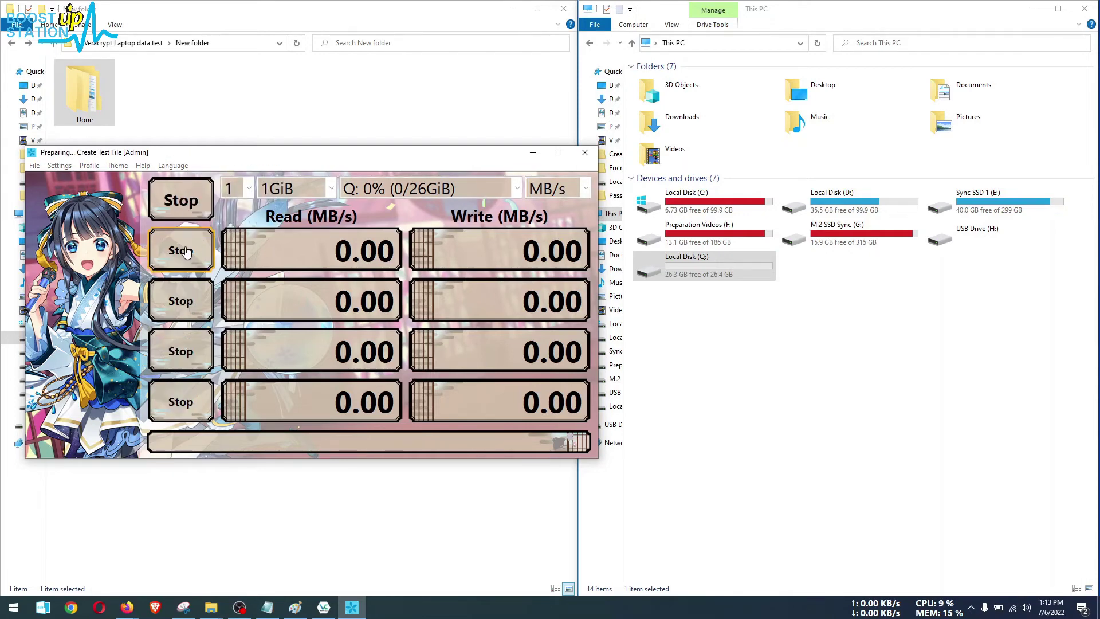
Open drive Q: in Explorer and move CrystalDiskMark right as SEQ1M Q8T1 finishes (96.33/42.87 MB/s)
click(748, 310)
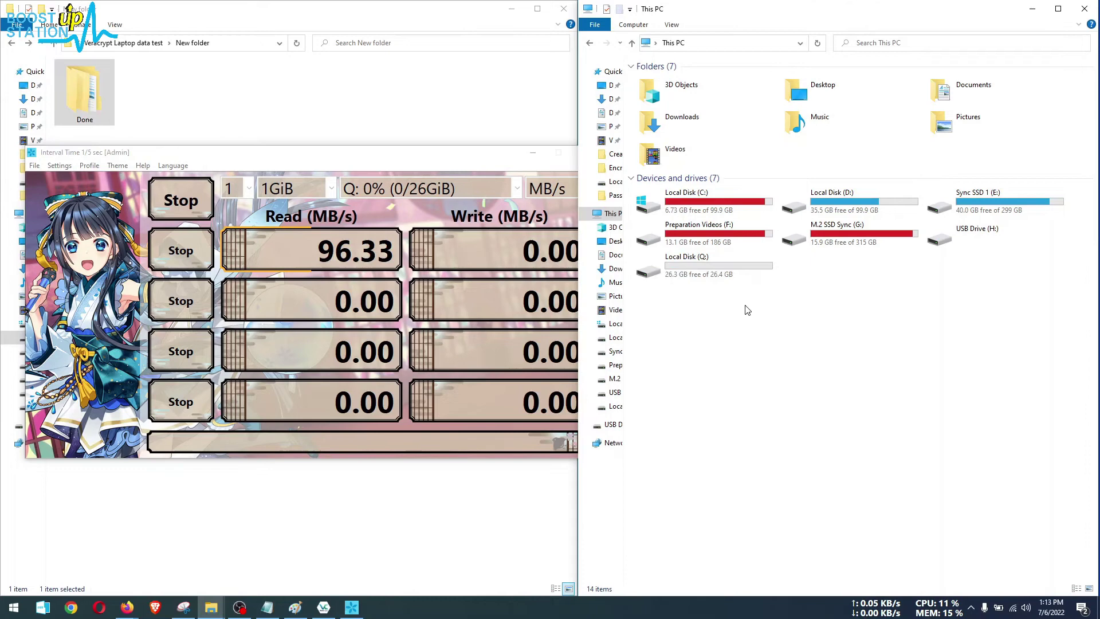
double_click(742, 277)
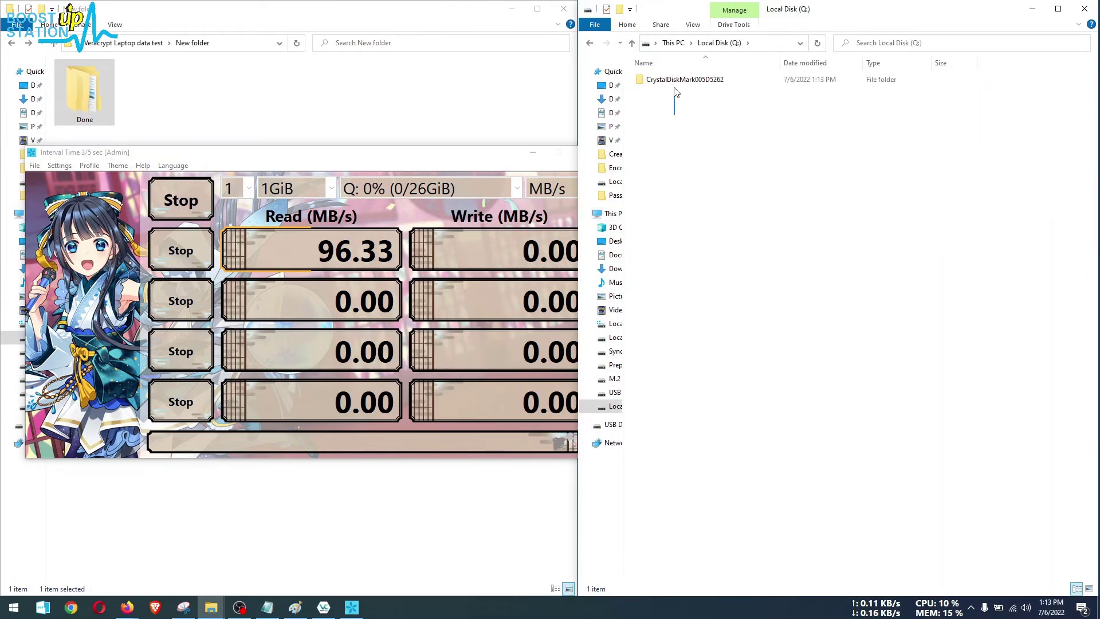
drag(676, 93, 683, 140)
click(503, 158)
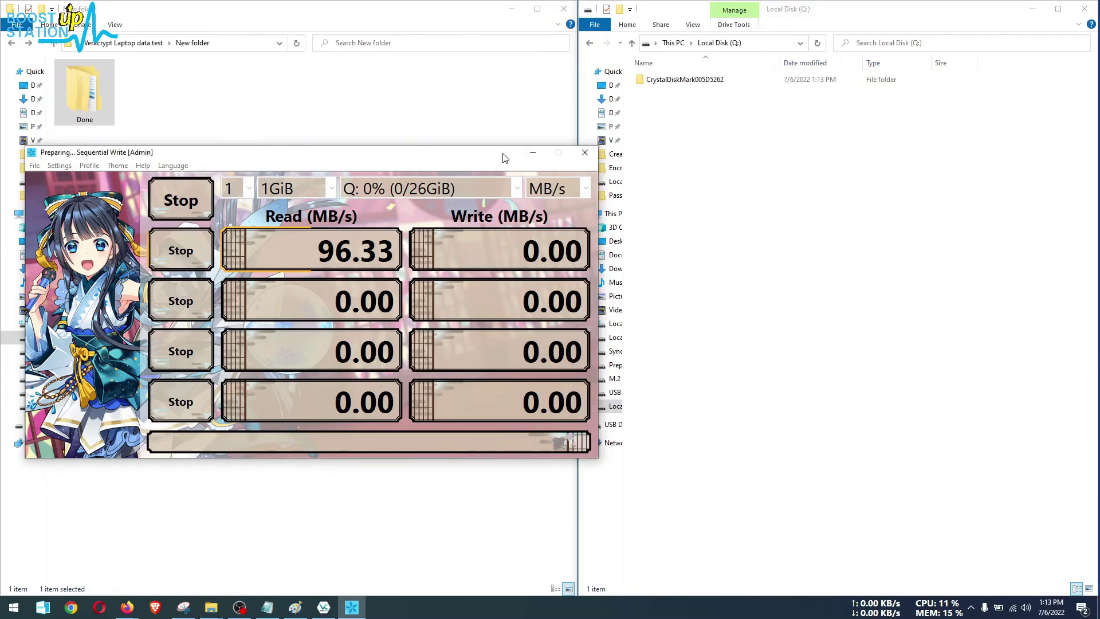
drag(503, 157, 999, 165)
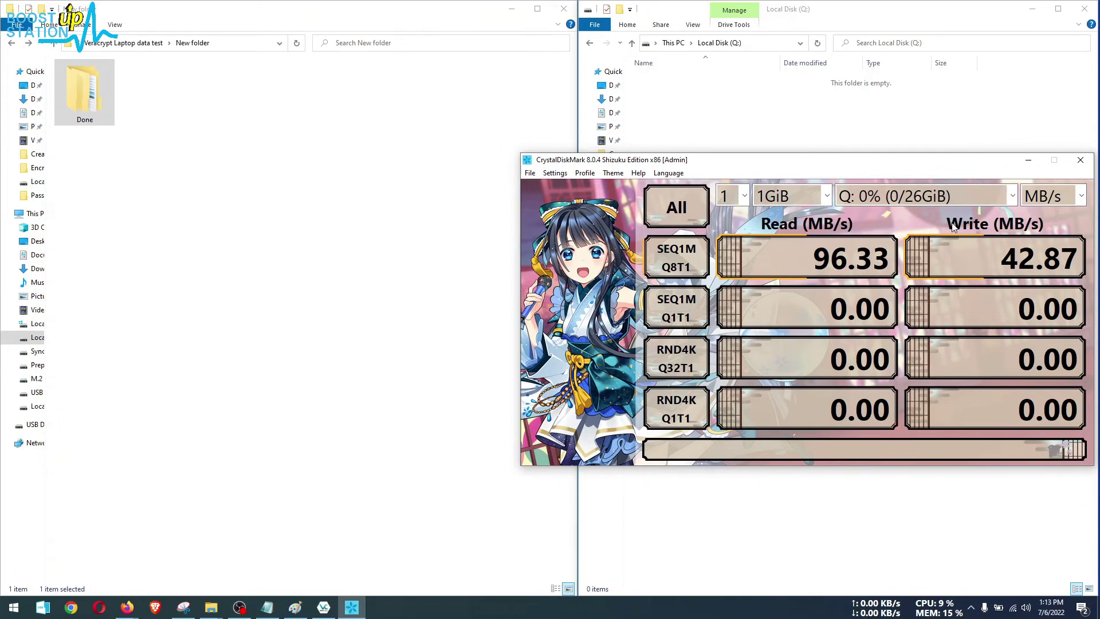
Finish the 'With Veracrypt encryption' heading and place the Read 96.33 snip beside READ
click(295, 607)
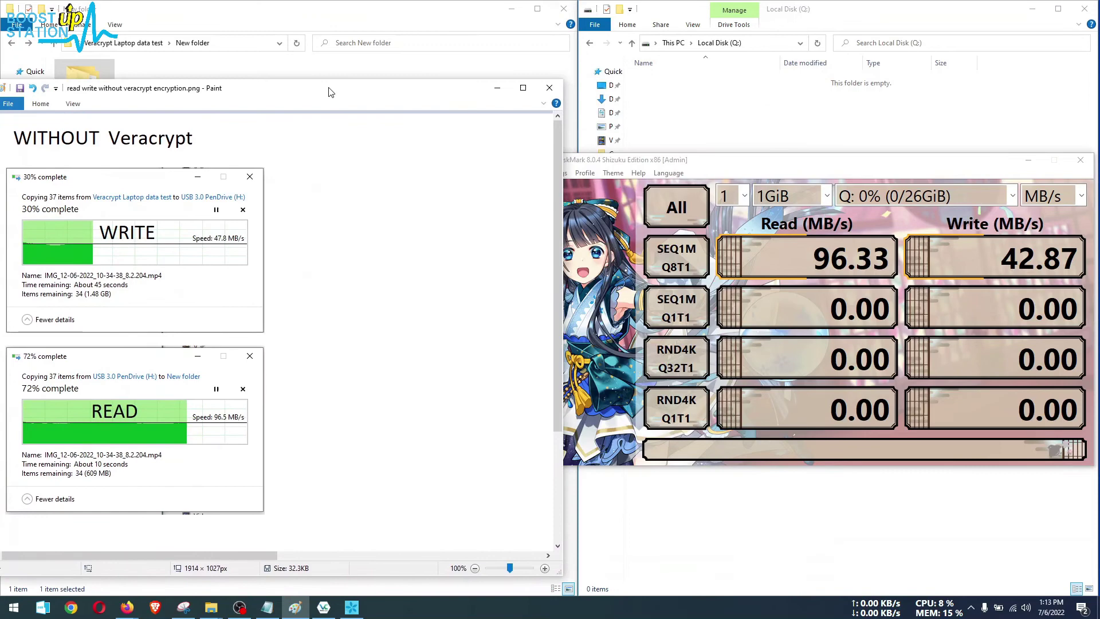
click(436, 199)
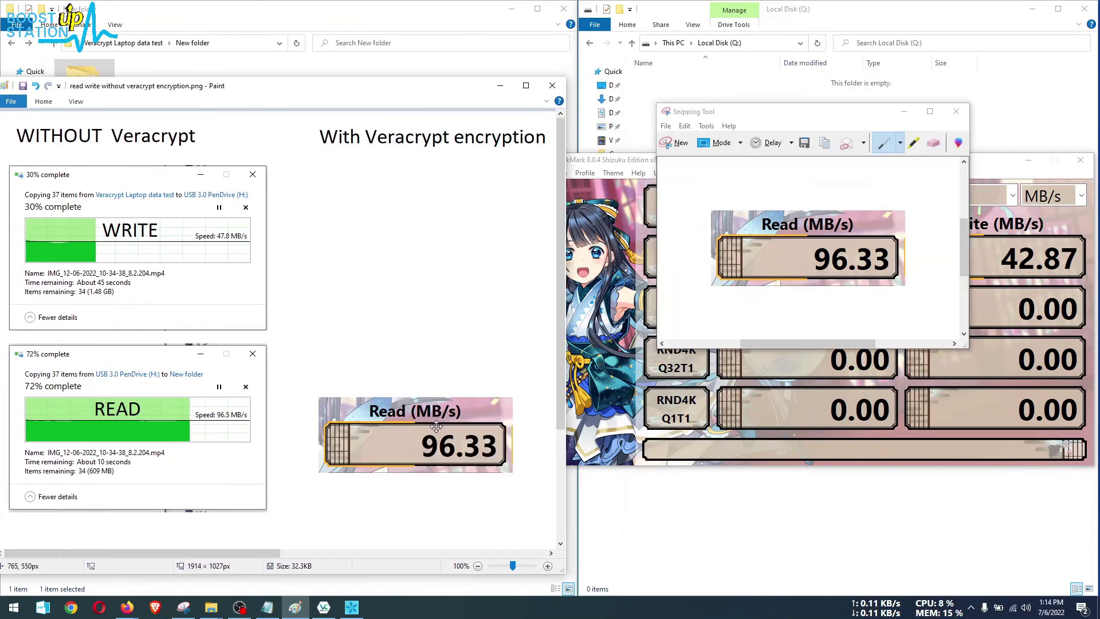
drag(436, 426, 454, 394)
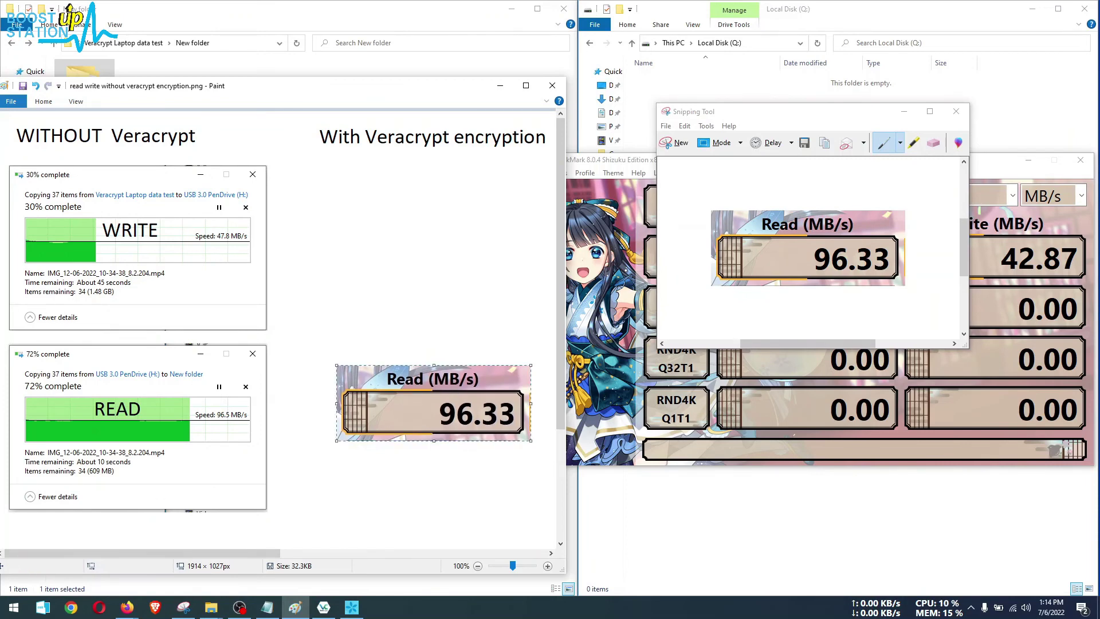
Paste the Write 42.87 snip and place it above the Read snip
right_click(338, 185)
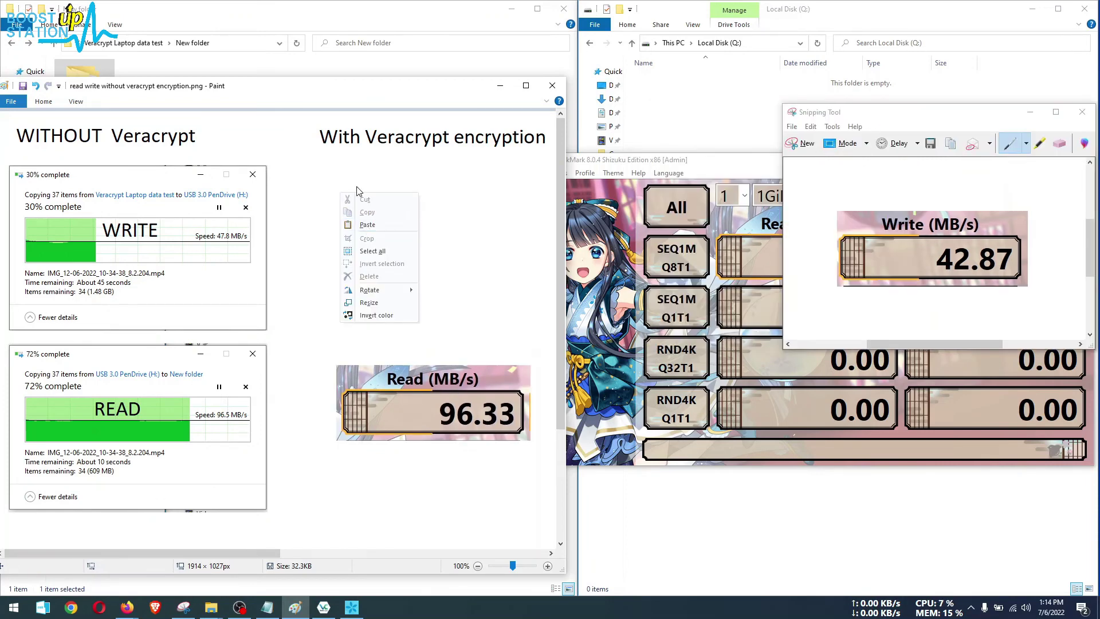
key(Escape)
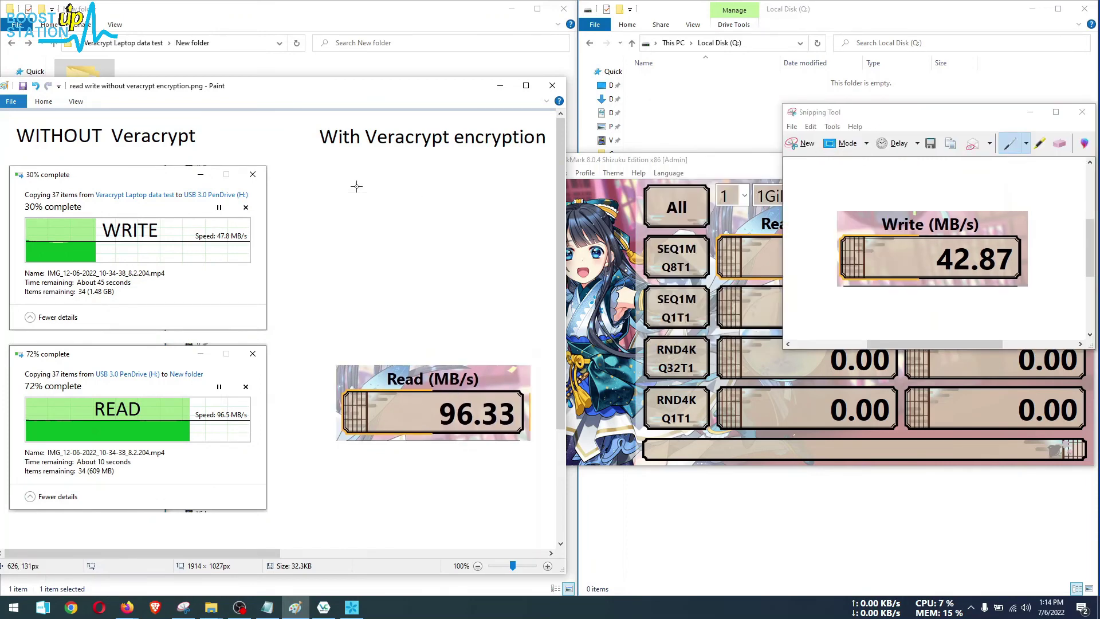
right_click(337, 183)
click(358, 214)
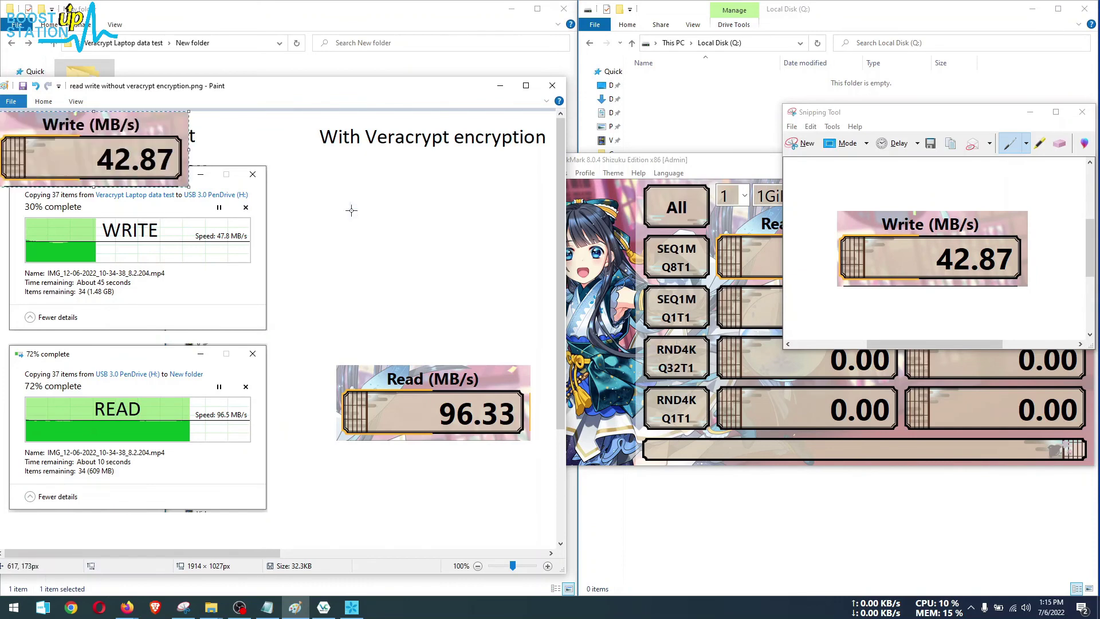
drag(162, 162, 493, 247)
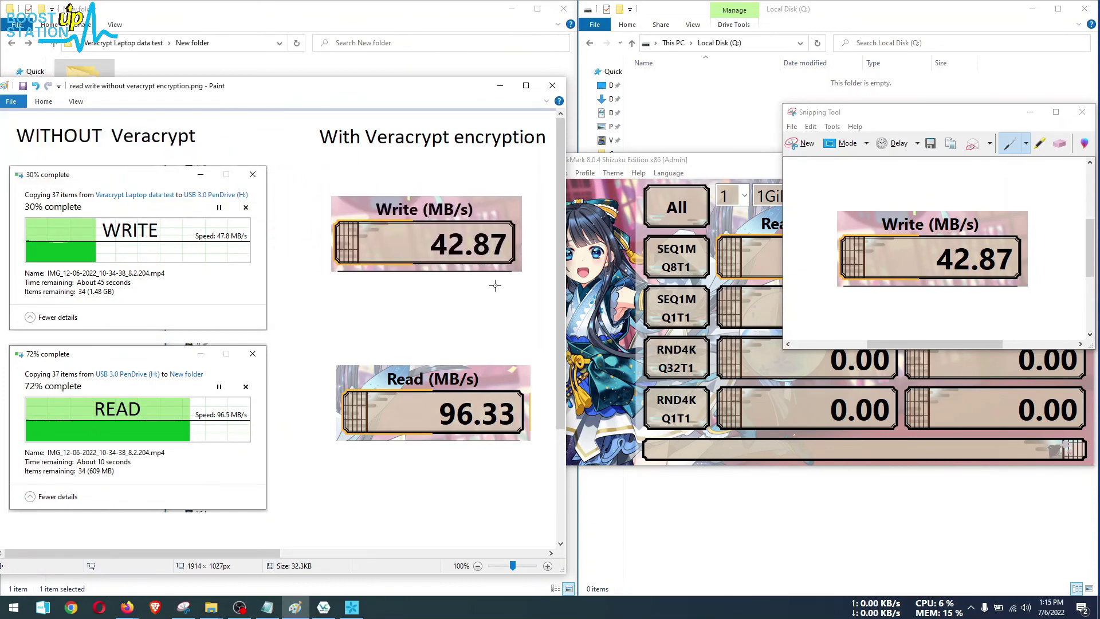